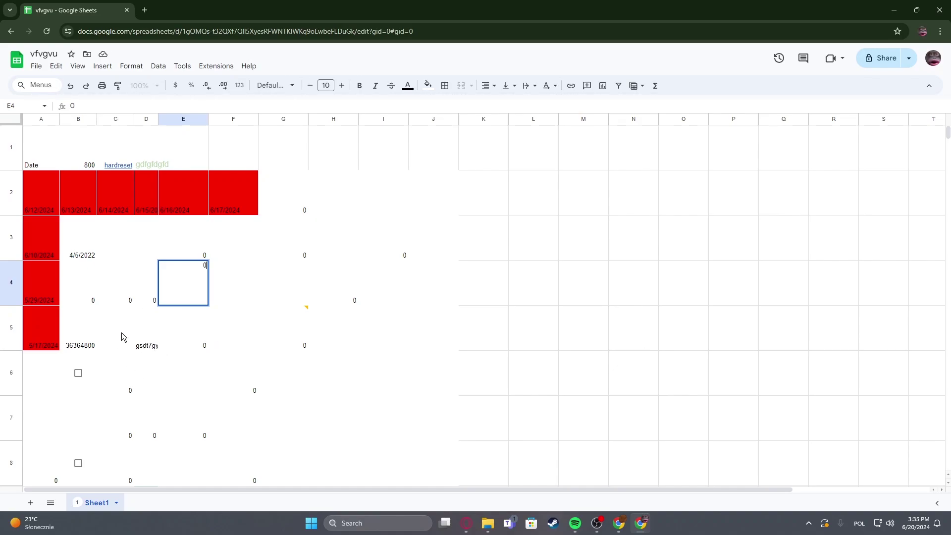
# Select cell D5 and auto-fit column D to the width of its long text
pyautogui.click(148, 334)
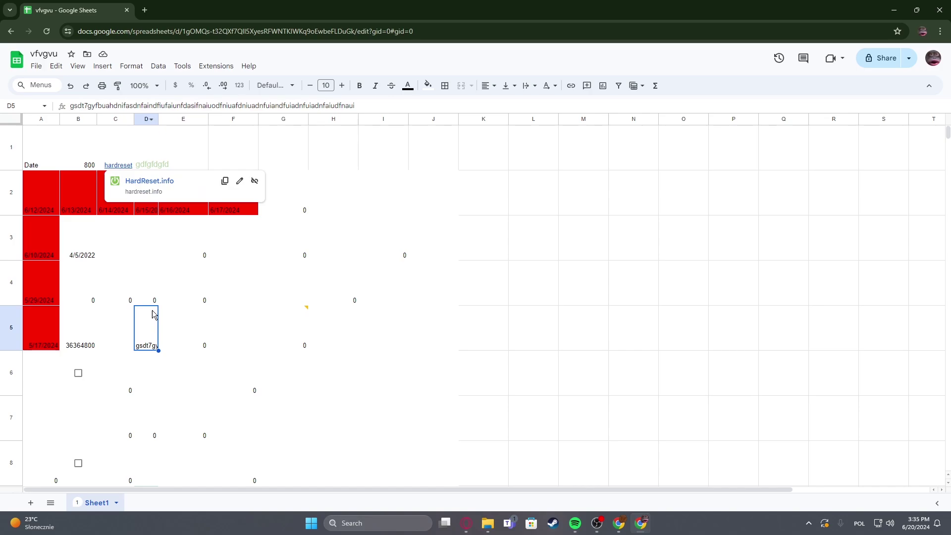
pyautogui.moveTo(159, 119)
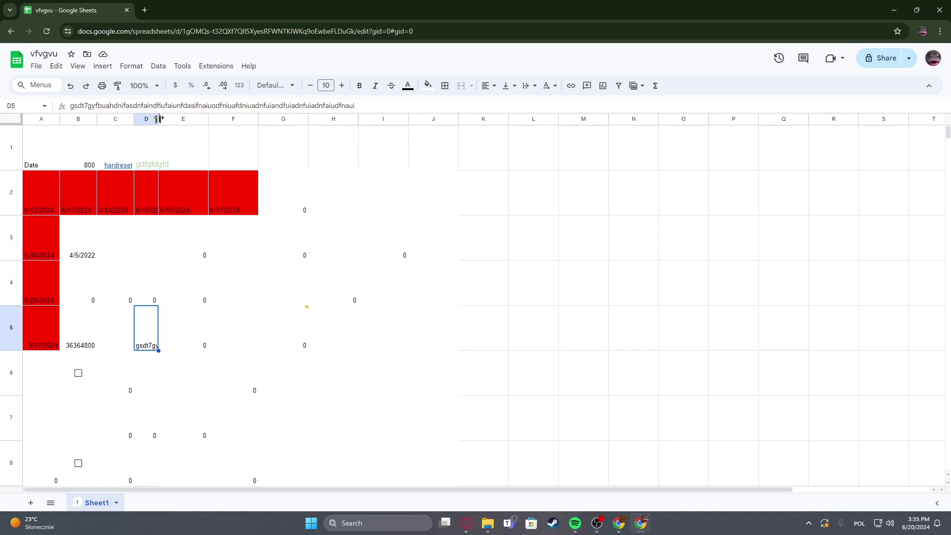
pyautogui.doubleClick(158, 118)
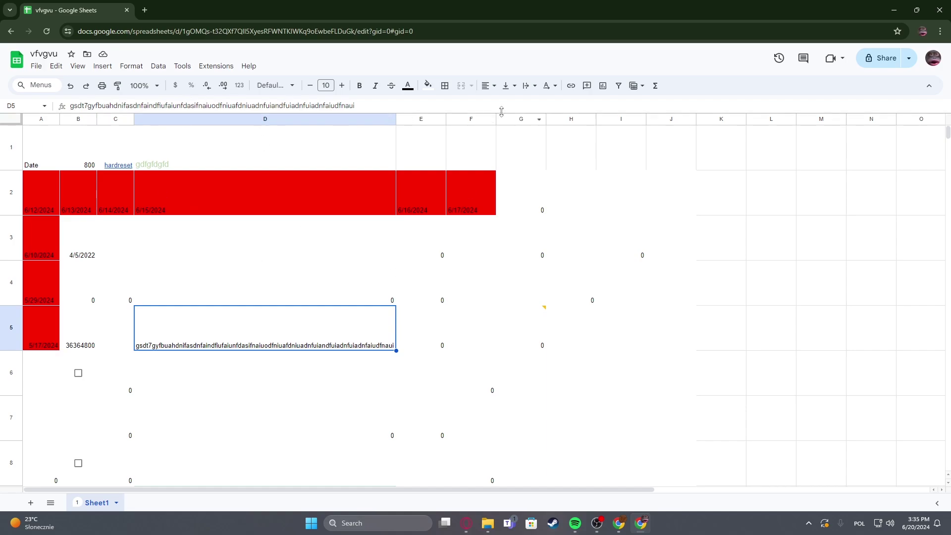
# Set cell D5's text wrapping to Wrap
pyautogui.click(253, 282)
pyautogui.click(241, 323)
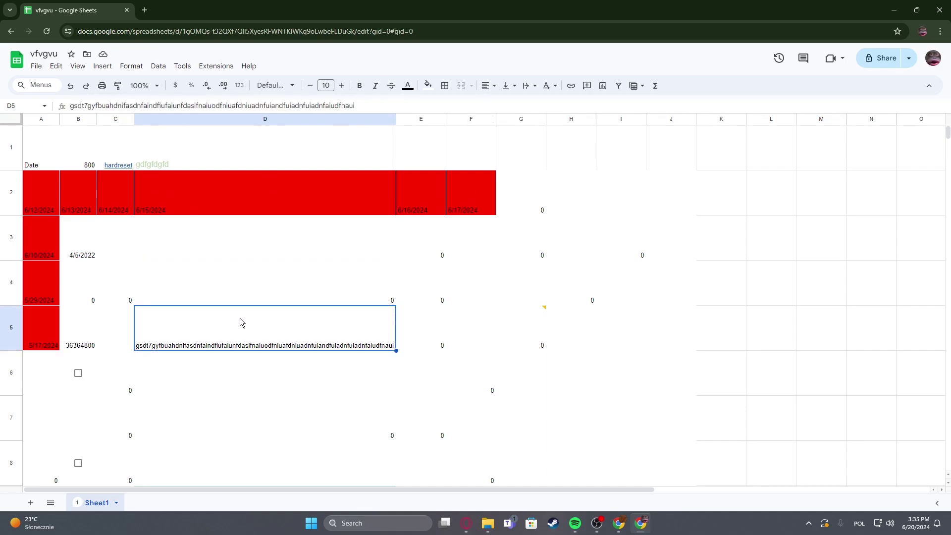
pyautogui.click(526, 85)
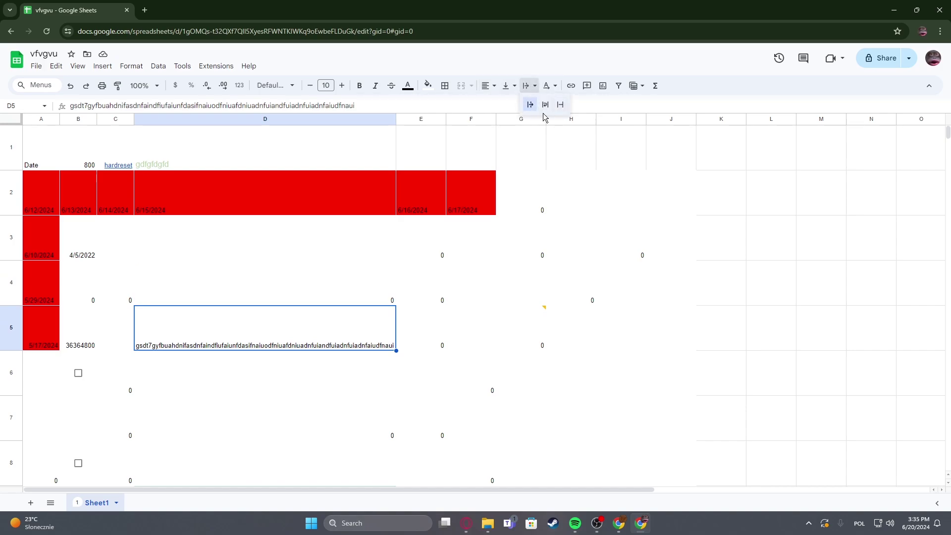
pyautogui.click(546, 104)
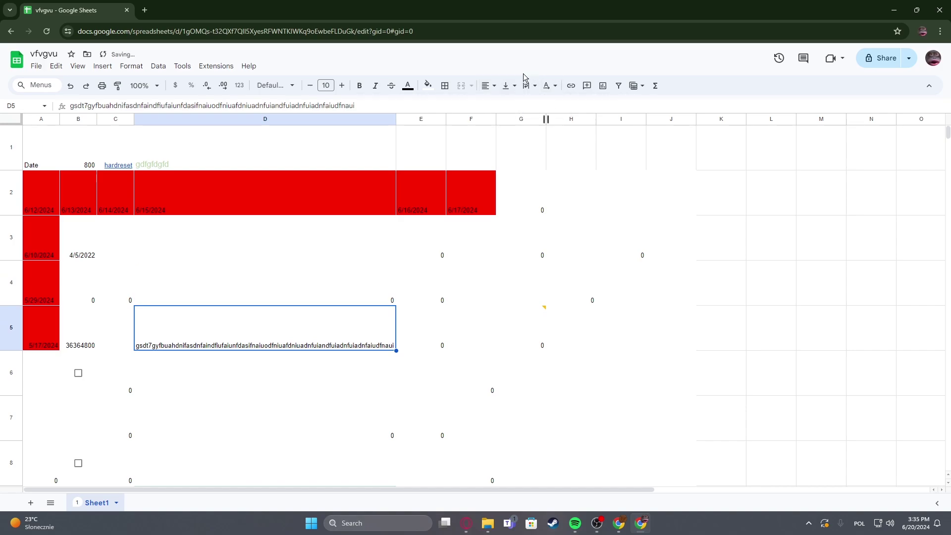
# Center cell D5's text horizontally
pyautogui.click(505, 86)
pyautogui.click(487, 86)
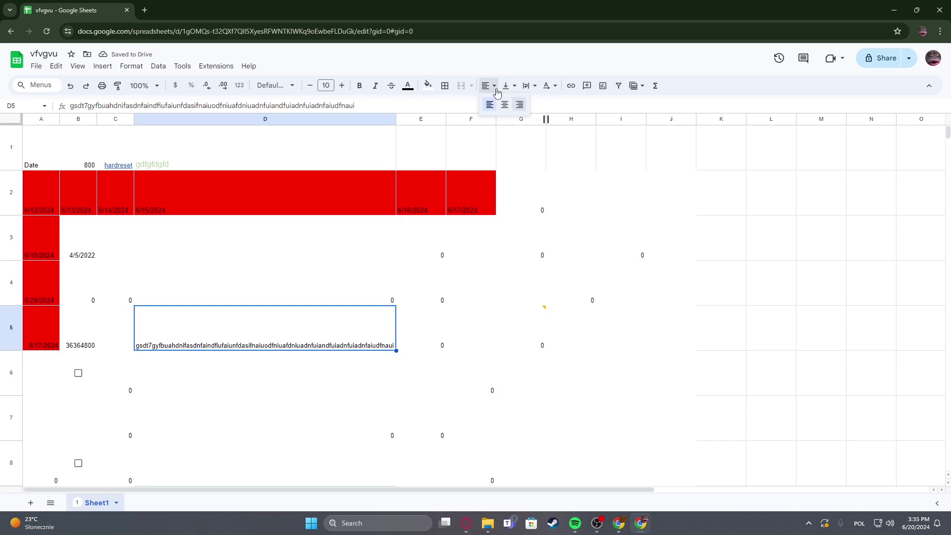
pyautogui.click(486, 85)
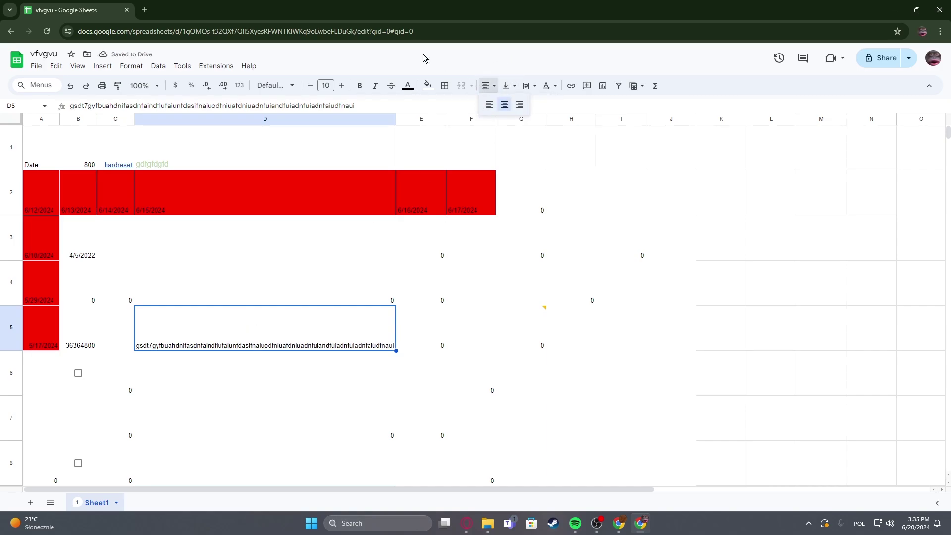
pyautogui.click(284, 280)
# Drag column D narrow, then drag row 5 taller to fit D5's wrapped lines
pyautogui.click(291, 329)
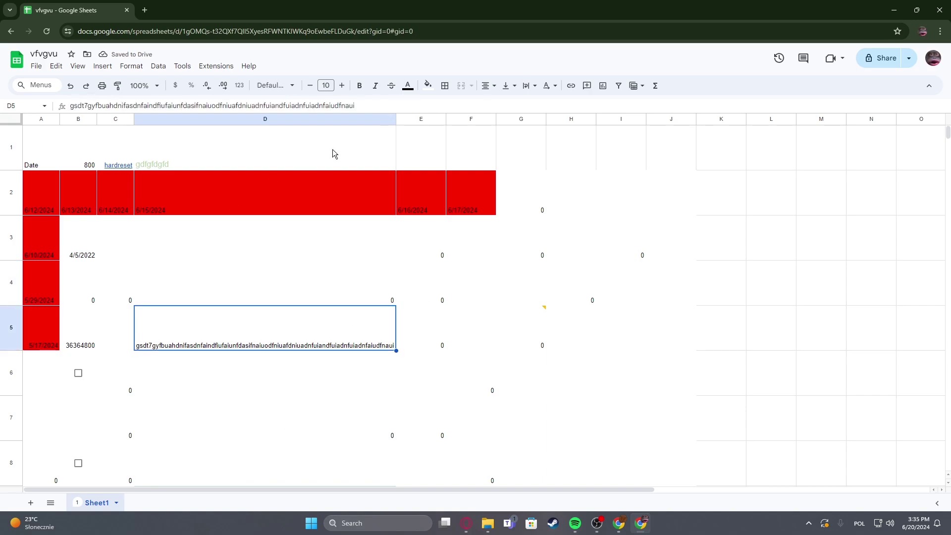
pyautogui.moveTo(395, 119); pyautogui.dragTo(175, 119)
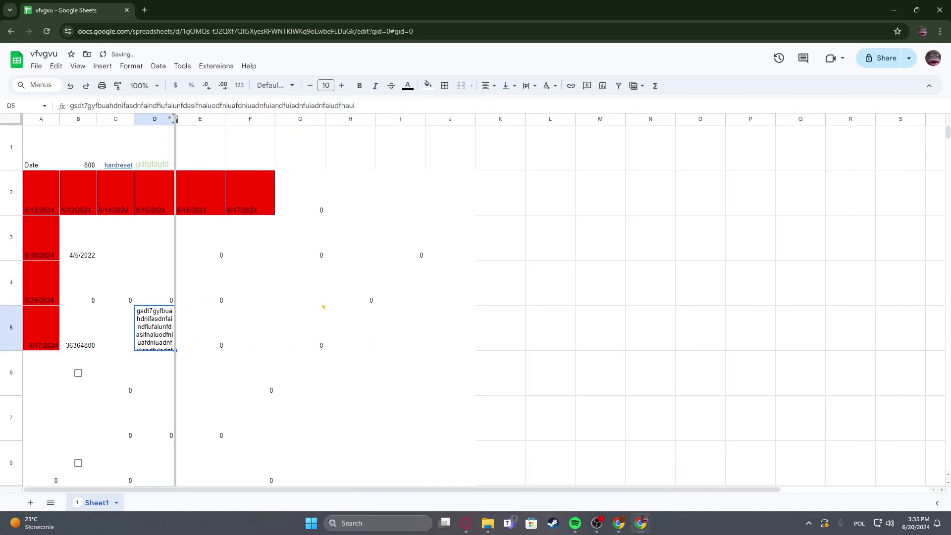
pyautogui.moveTo(175, 120)
pyautogui.mouseDown()
pyautogui.moveTo(210, 119)
pyautogui.moveTo(159, 119)
pyautogui.mouseUp()
pyautogui.click(11, 327)
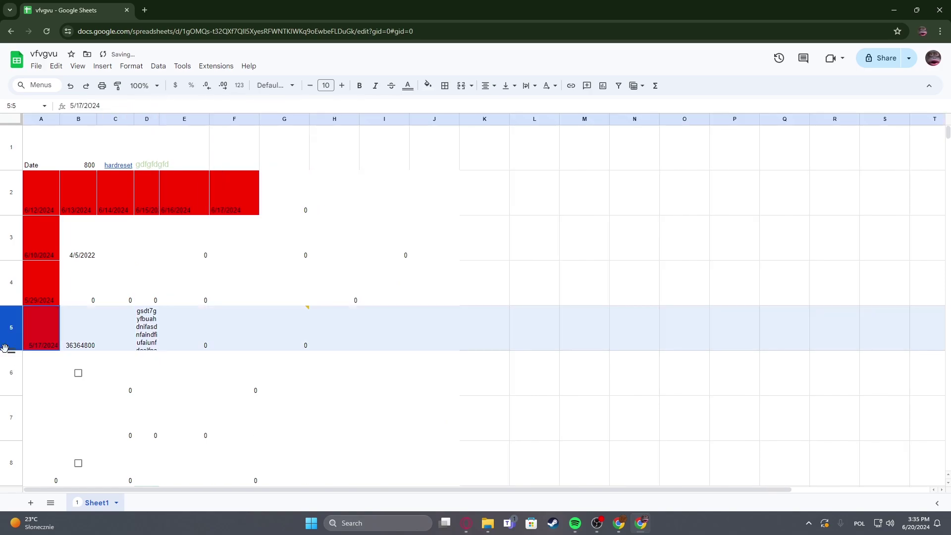
pyautogui.moveTo(15, 350); pyautogui.dragTo(15, 411)
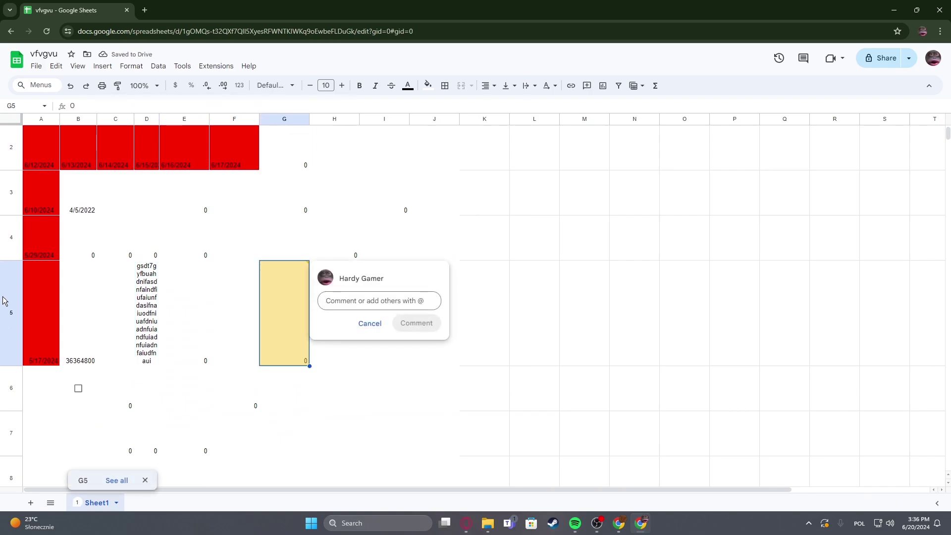
pyautogui.scroll(1, 265, 332)
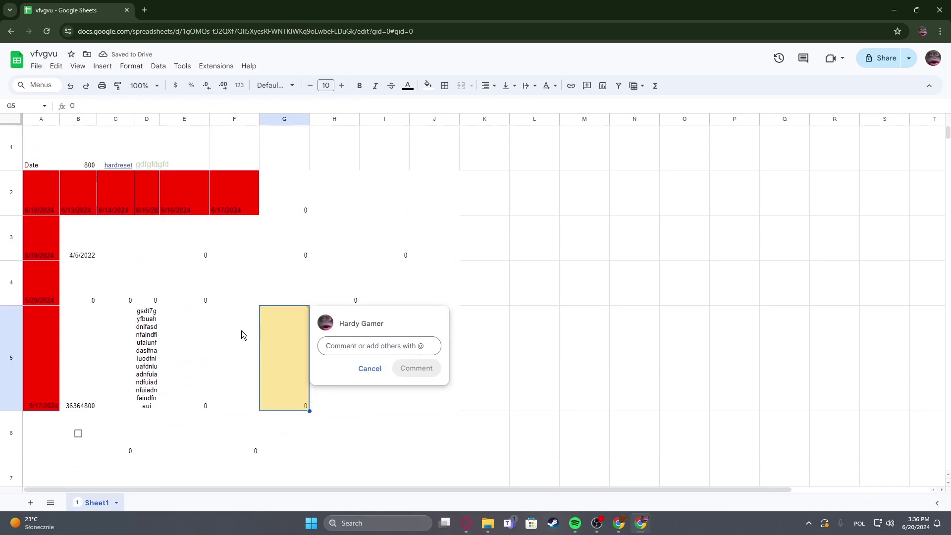
# Click elsewhere in the sheet to discard the unfinished comment on G5
pyautogui.click(317, 258)
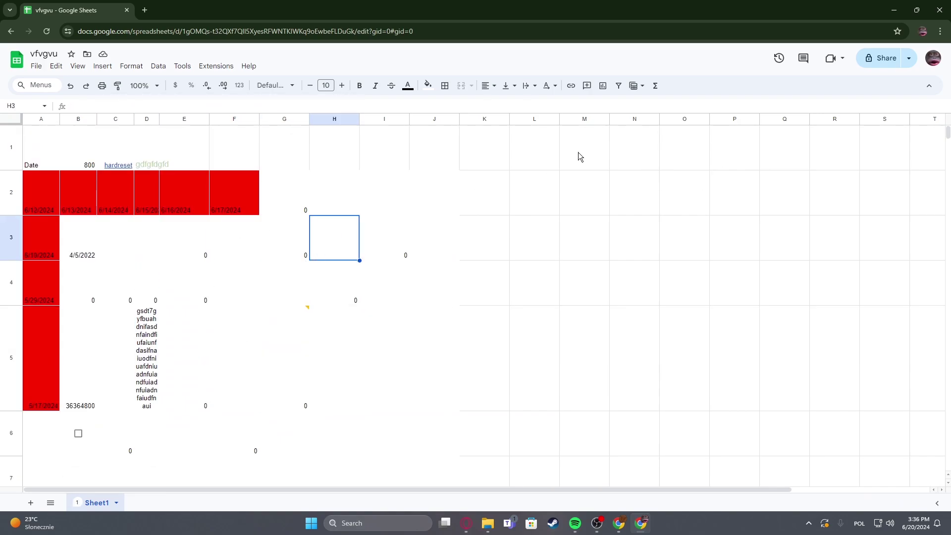